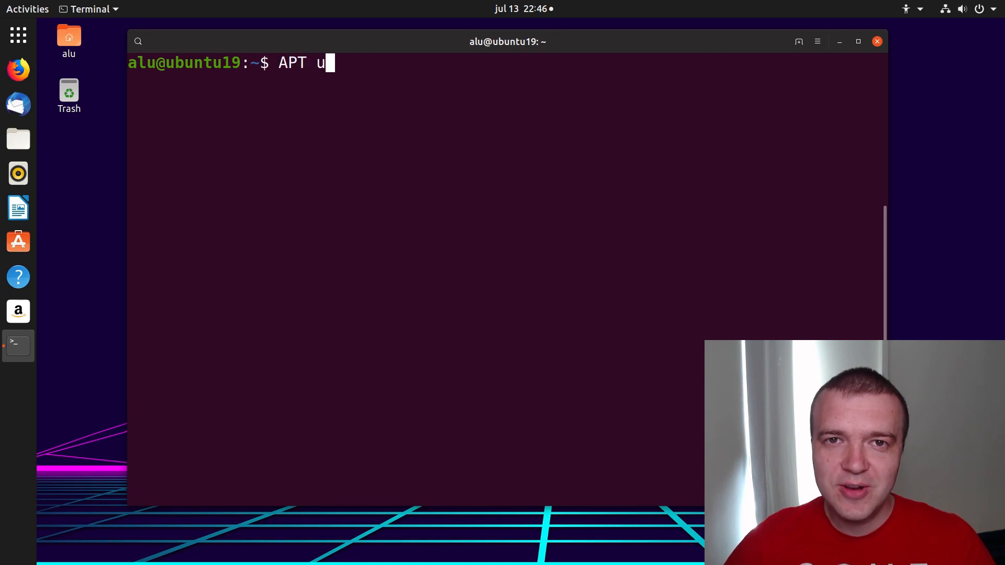
text(pdate)
Run uppercase APT update then APT upgrade, both reporting all packages up to date
key(Return)
key(Return)
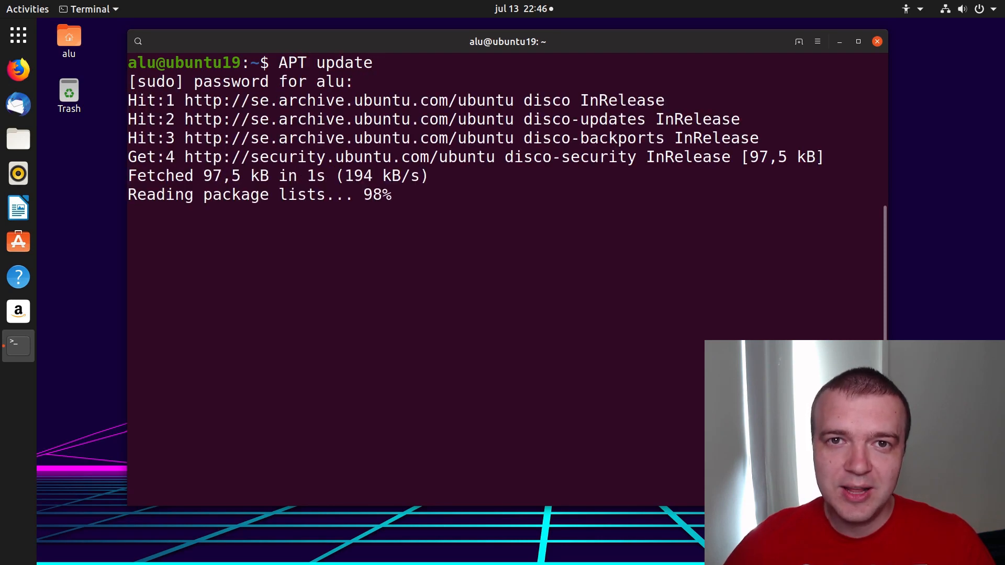
text(APT)
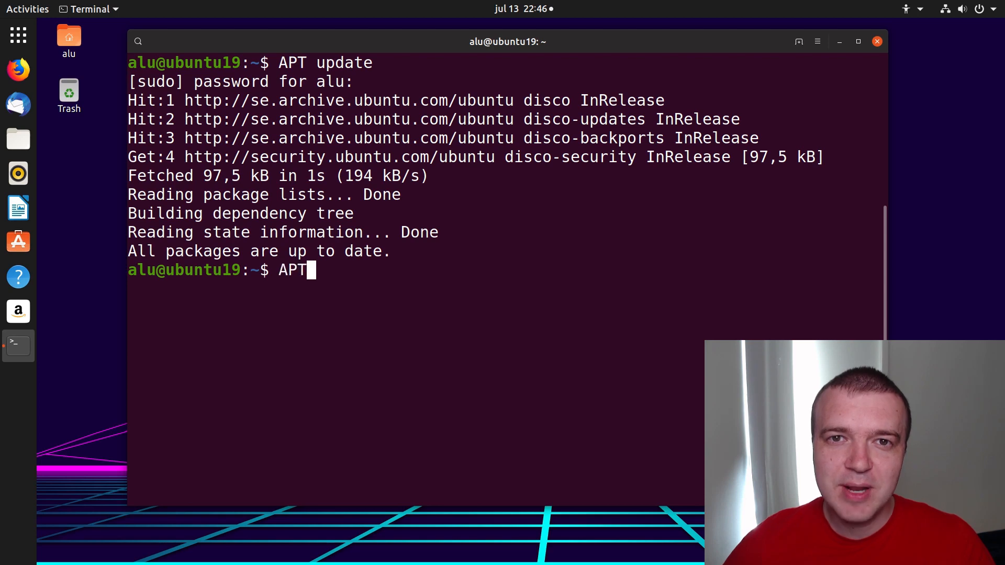
text( upgrade)
key(Return)
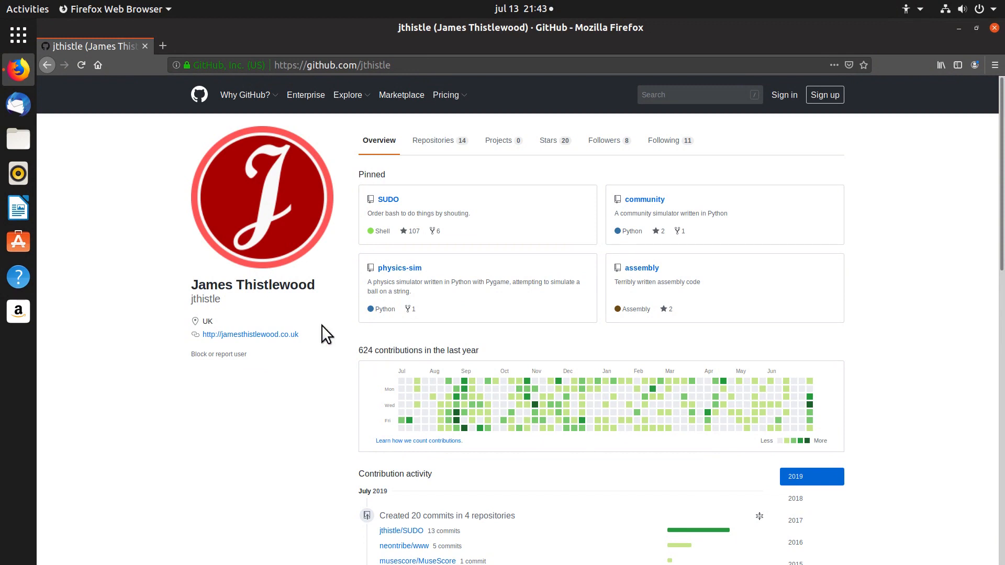
Go to the pinned SUDO repository and reveal its HTTPS clone address under 'Clone or download'
drag(192, 284, 315, 287)
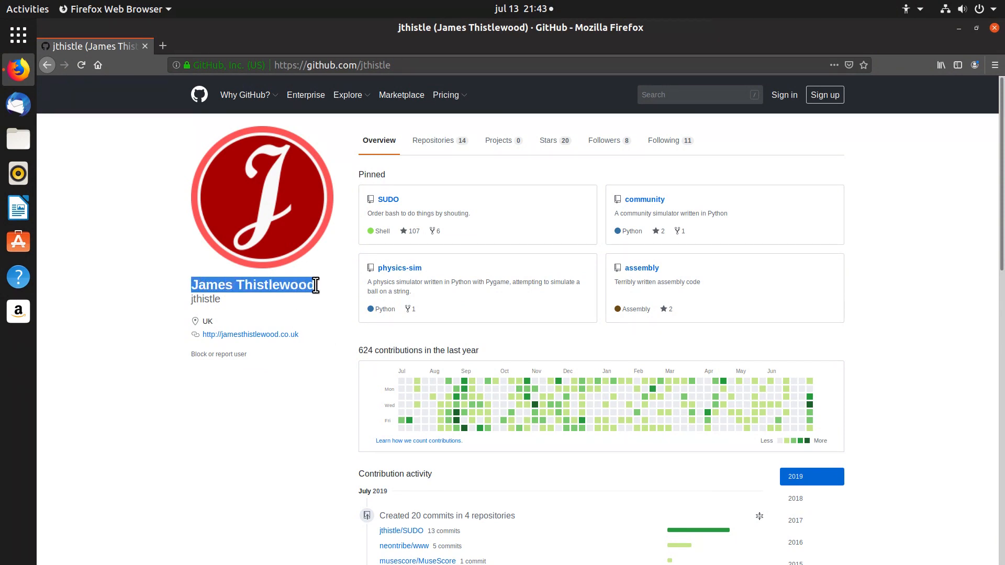
click(342, 324)
click(388, 201)
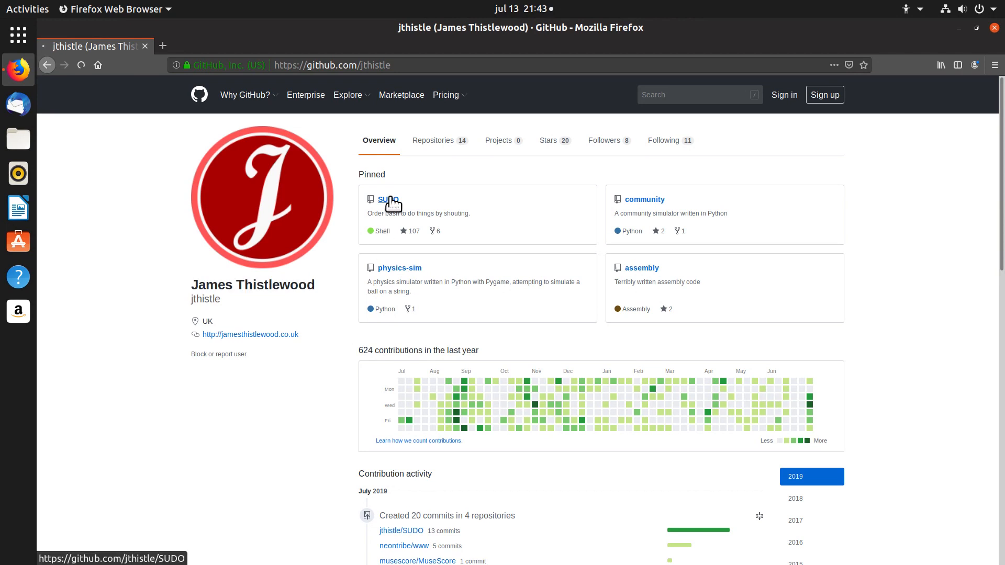
scroll(851, 426, down, 1)
scroll(853, 437, down, 3)
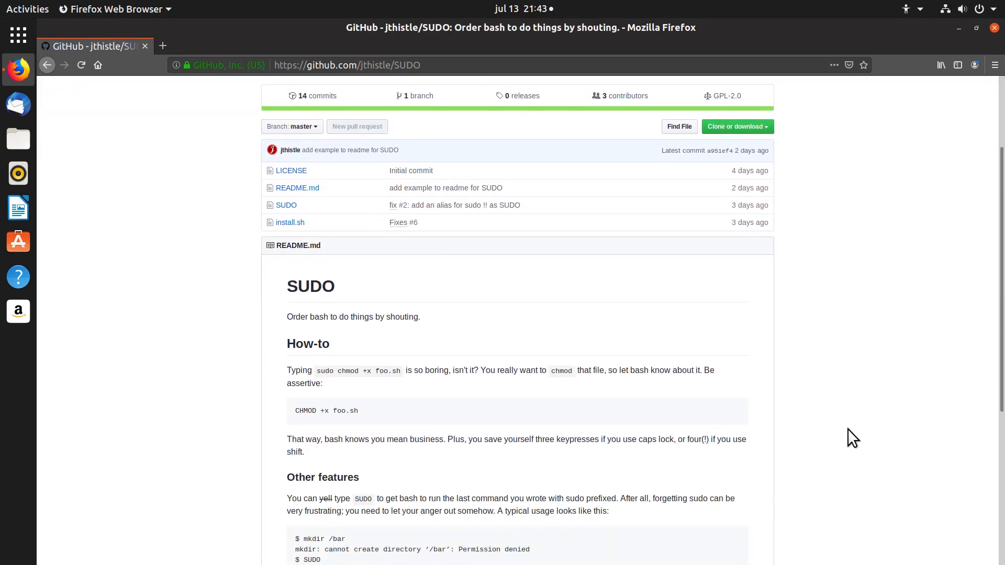
scroll(853, 437, down, 2)
scroll(853, 438, down, 2)
scroll(854, 438, down, 2)
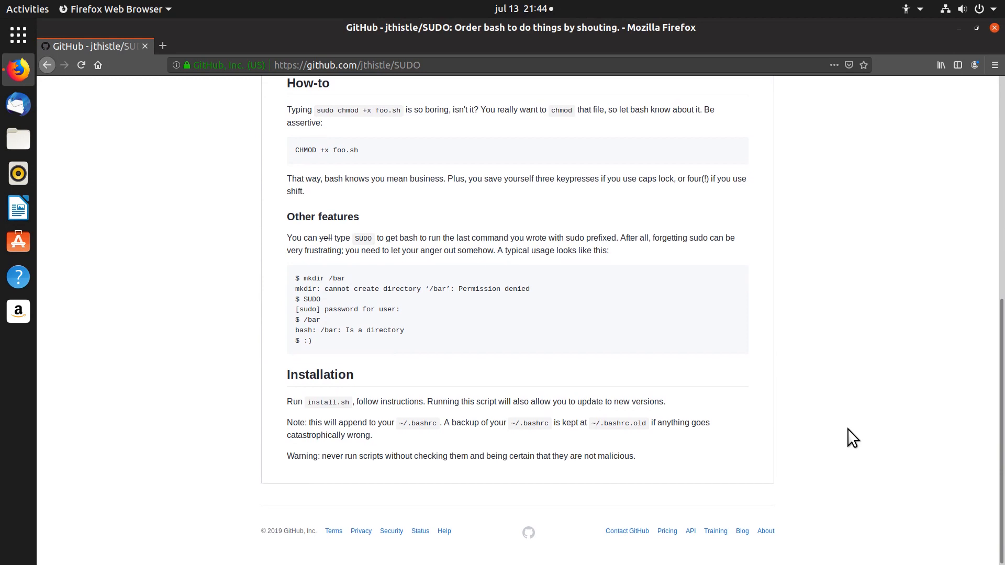
scroll(854, 438, up, 2)
scroll(854, 437, up, 3)
scroll(854, 438, up, 3)
scroll(853, 438, up, 2)
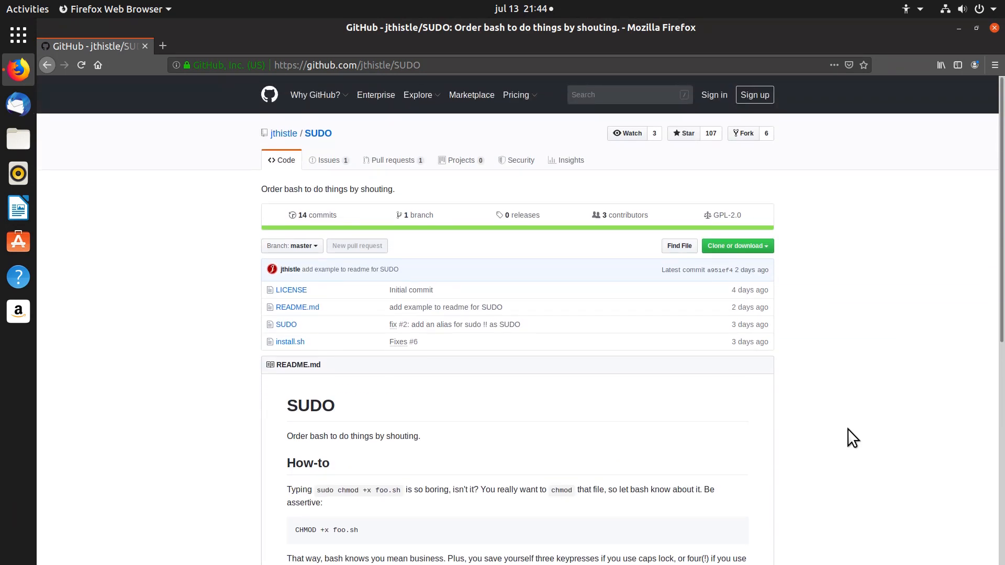
click(767, 251)
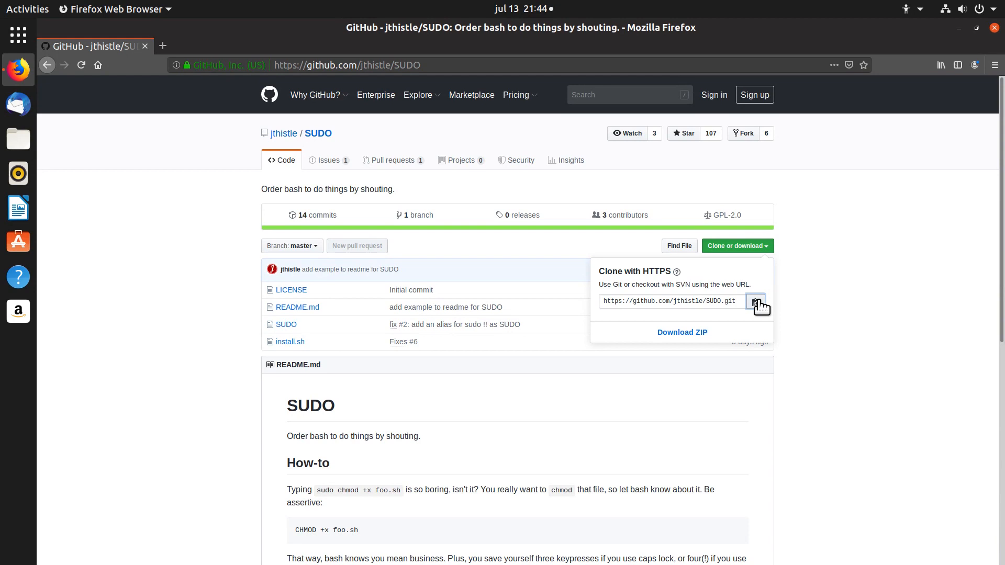
Copy the clone URL, launch Terminal from Activities, and git clone the SUDO repository into home
click(758, 303)
click(28, 8)
text(term)
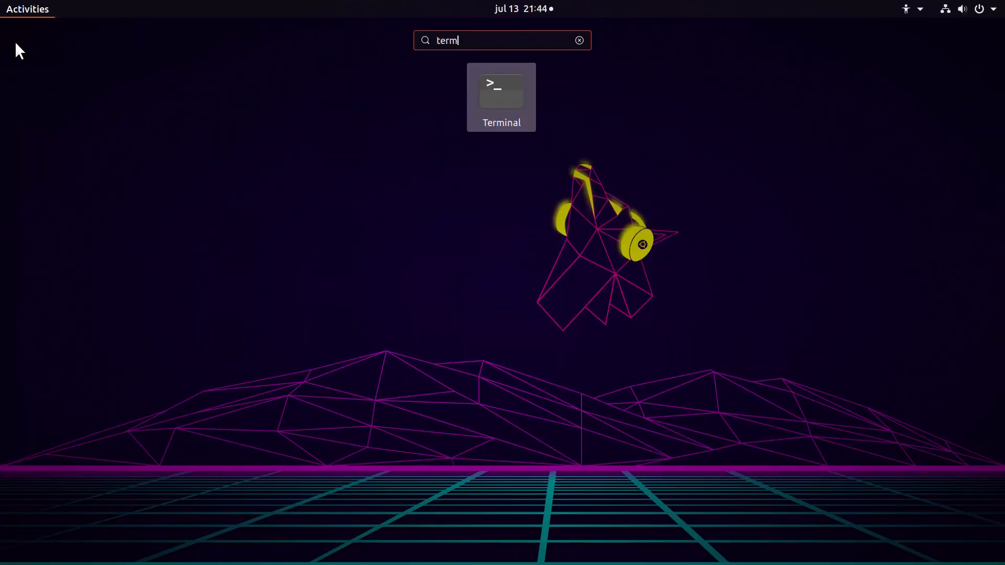
text(in)
key(Return)
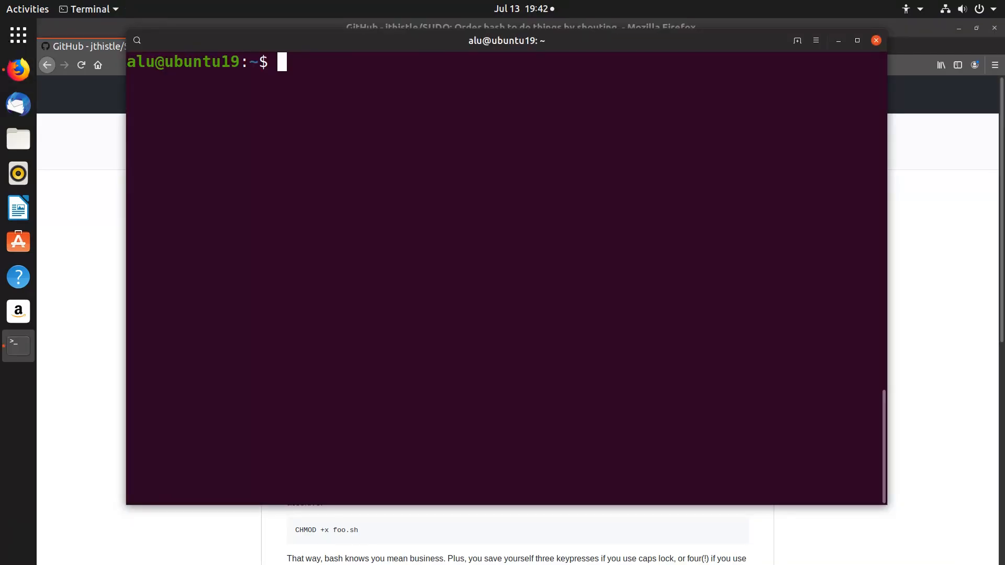
text(git clone)
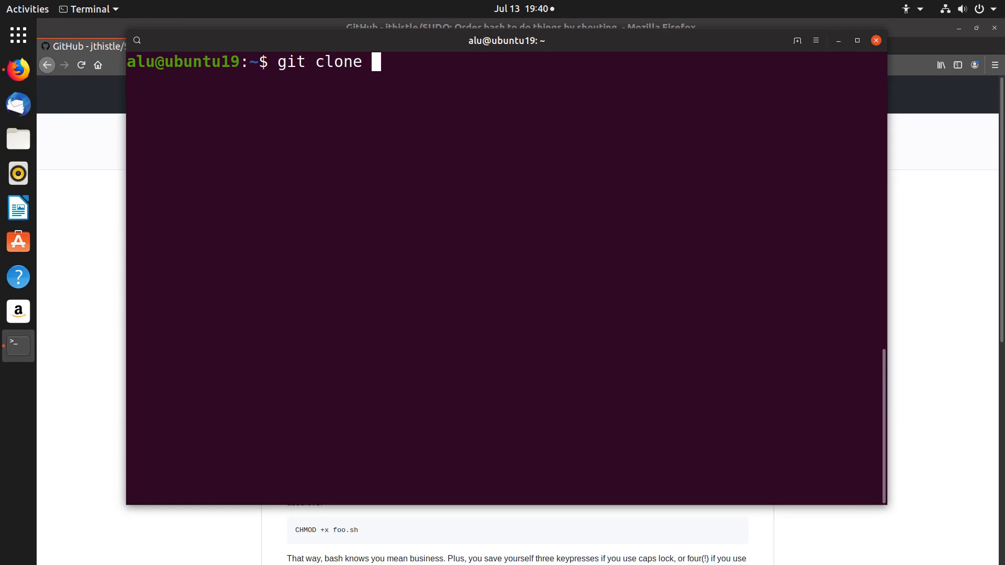
text(https://github.com/jthistle/SUDO.git)
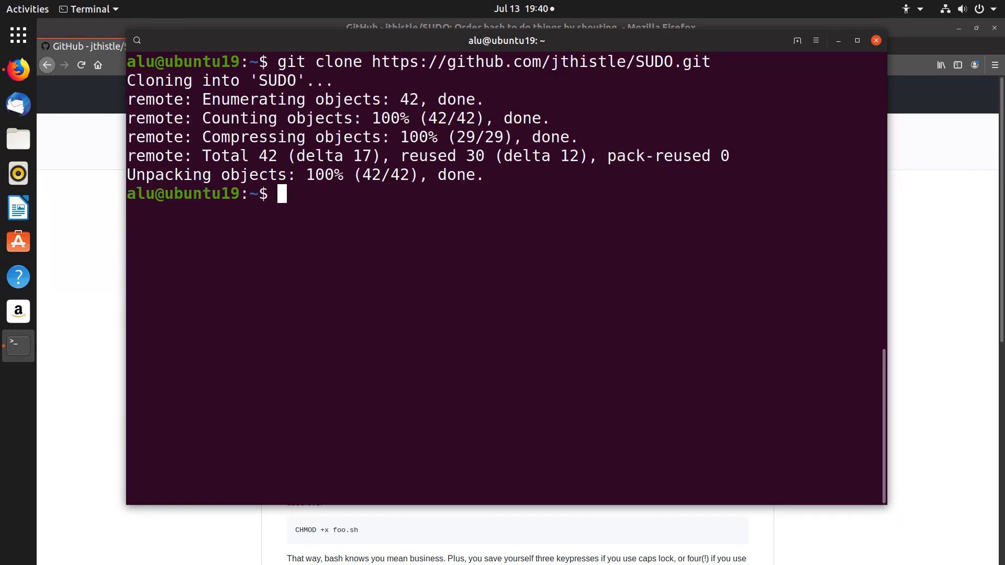
text(c)
text(d S)
Enter the SUDO folder, list its files, and run ./install.sh to patch .bashrc with a backup
key(Tab)
key(Return)
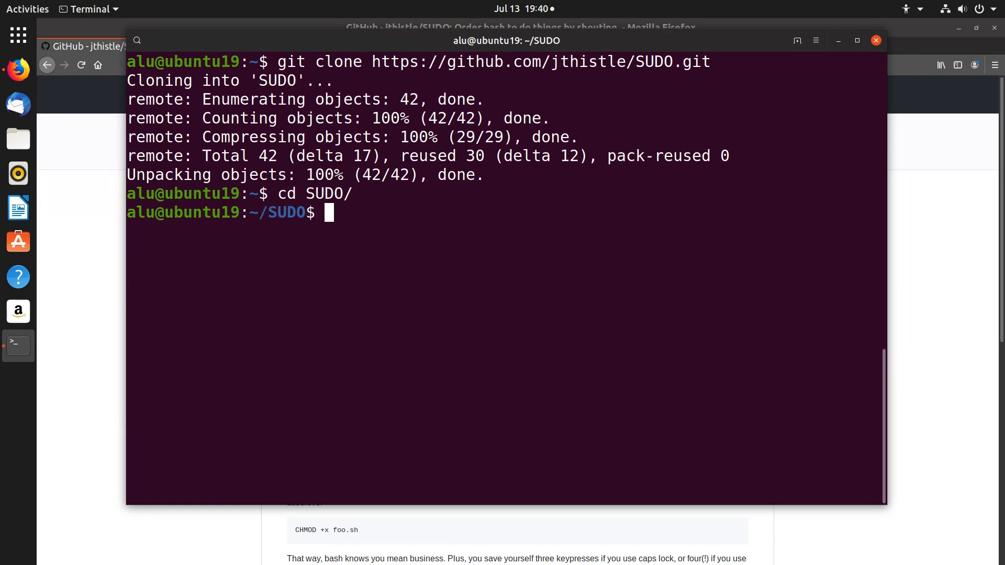
text(ls)
key(Return)
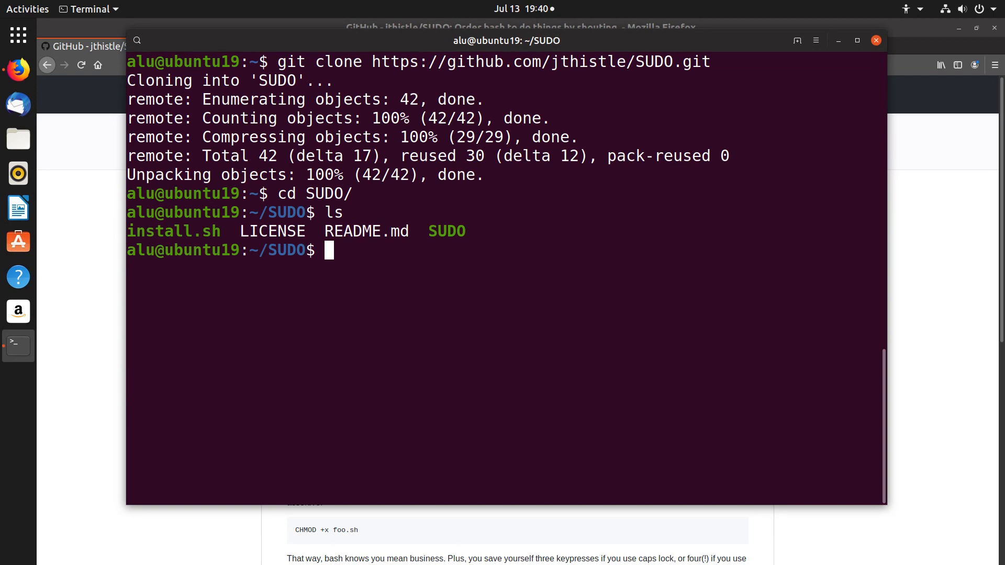
text(./)
text(i)
key(Tab)
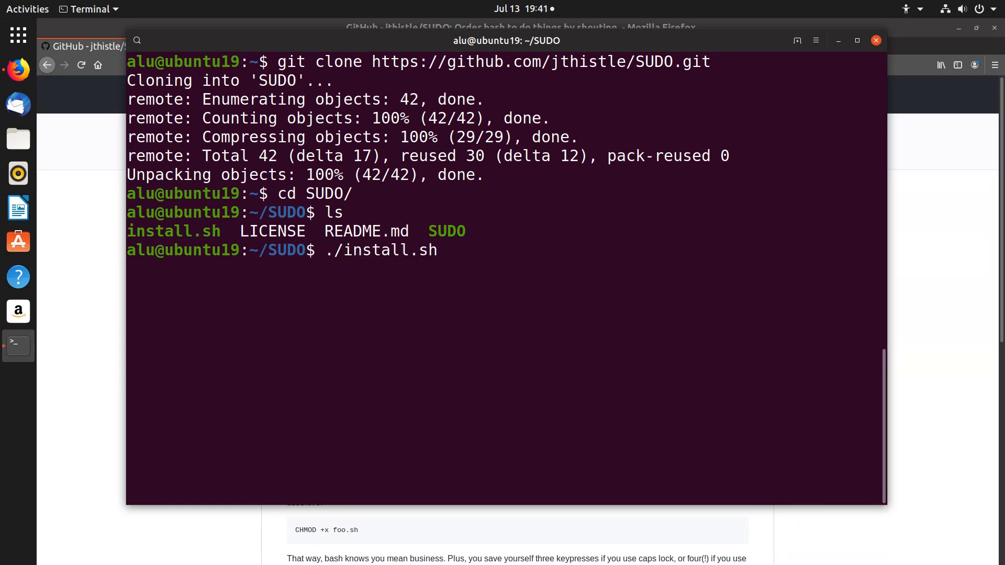
key(Return)
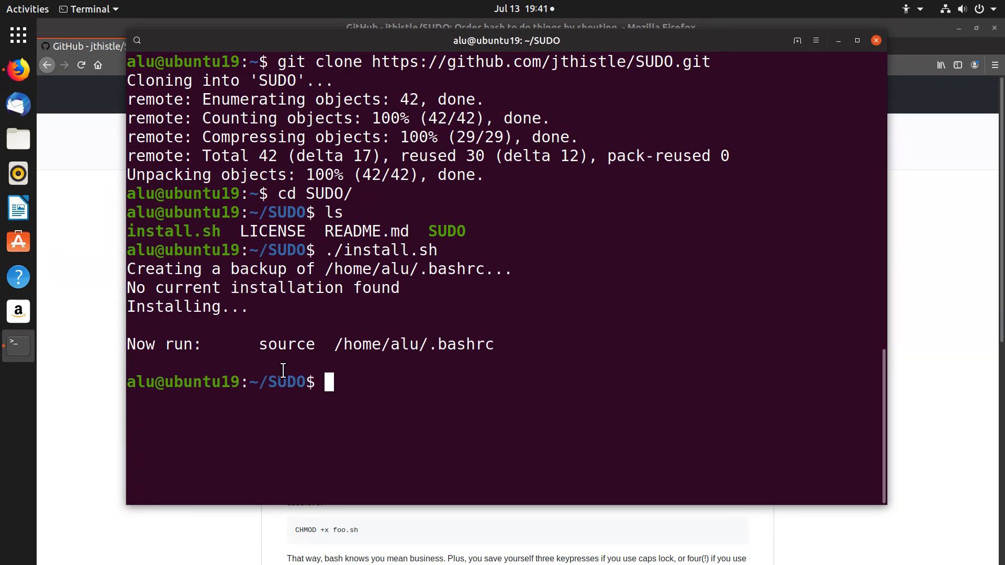
Copy the suggested 'source /home/alu/.bashrc' line from the output and run it to reload the shell
drag(261, 347, 492, 347)
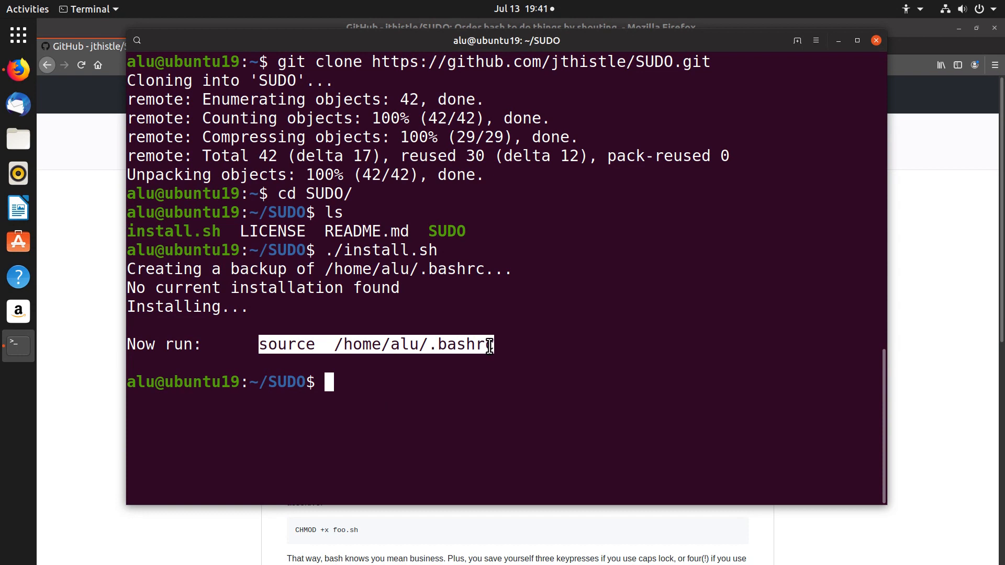
right_click(492, 347)
click(500, 353)
middle_click(536, 387)
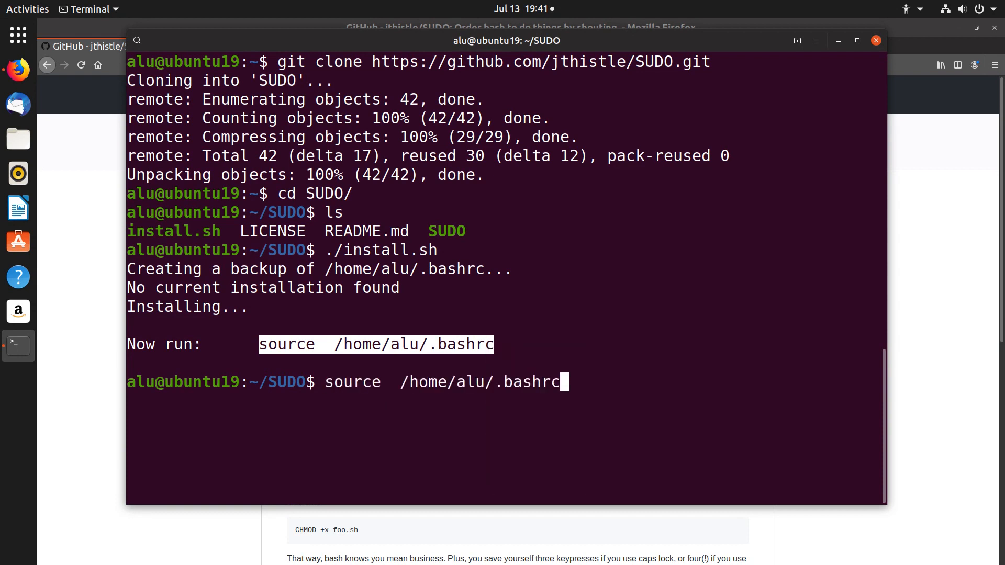
key(Return)
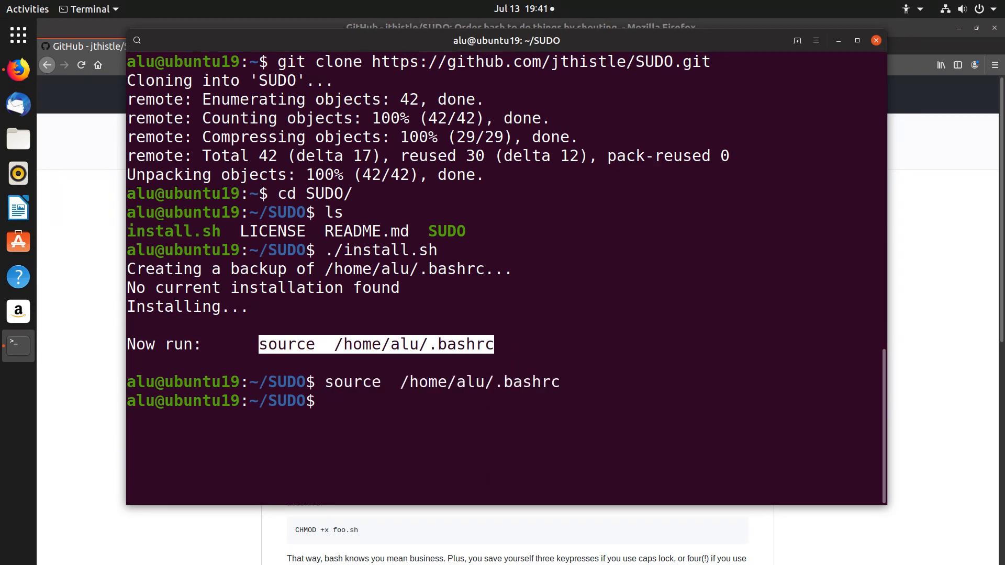
text(cd)
Back in the home directory on a cleared screen, run lowercase apt update, which fails on permissions
key(Return)
key(ctrl+l)
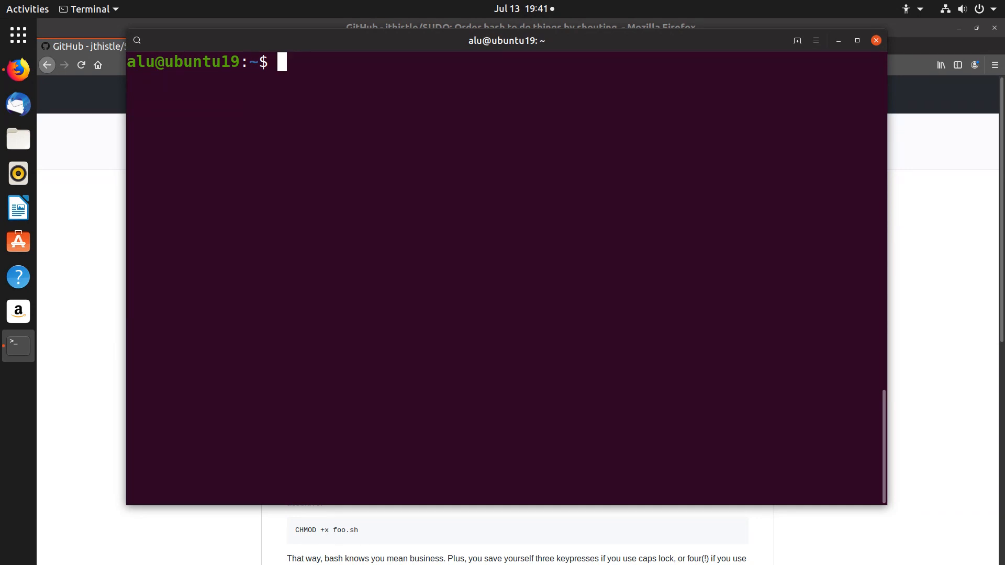
text(apt up)
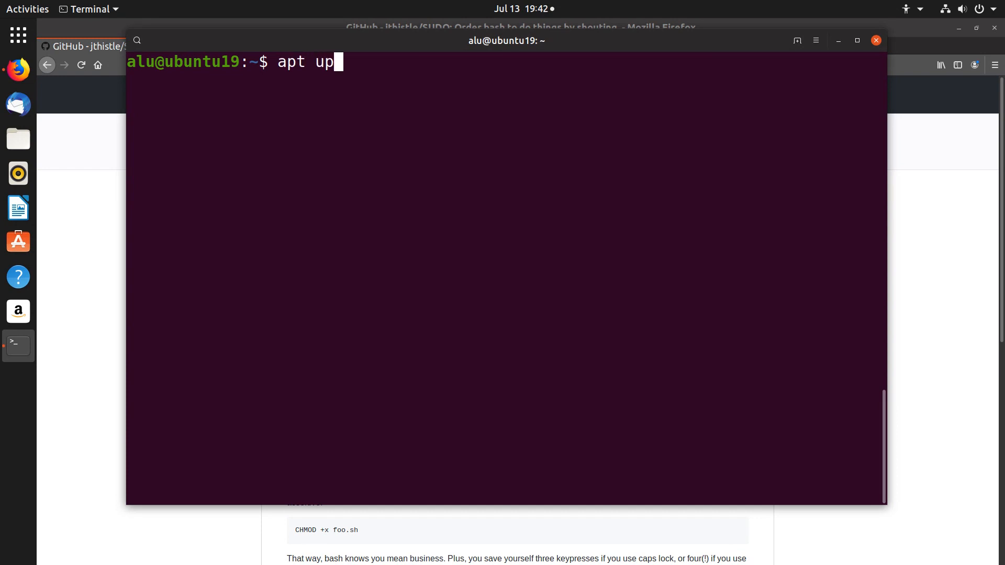
text(date)
key(Return)
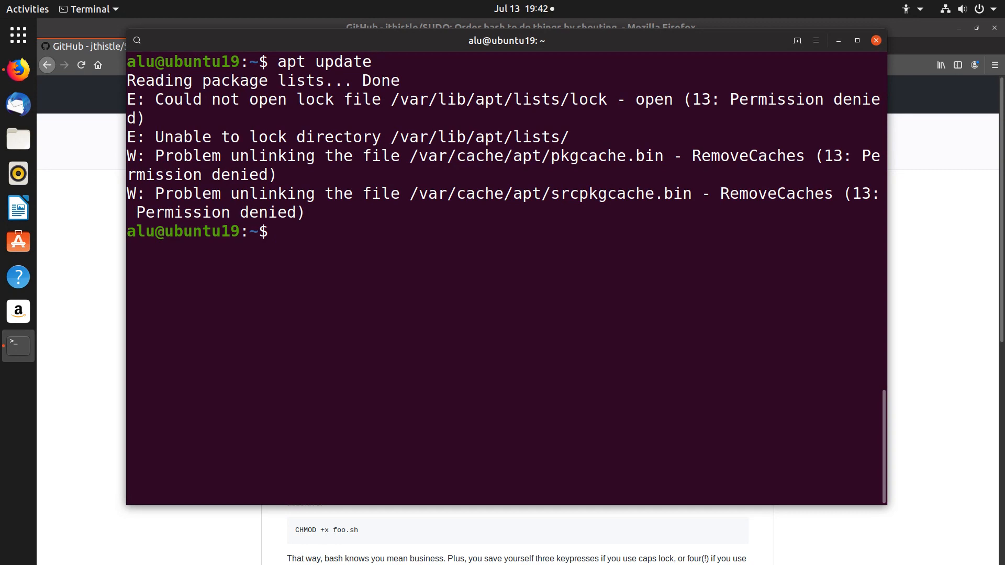
text(AP)
text(T update)
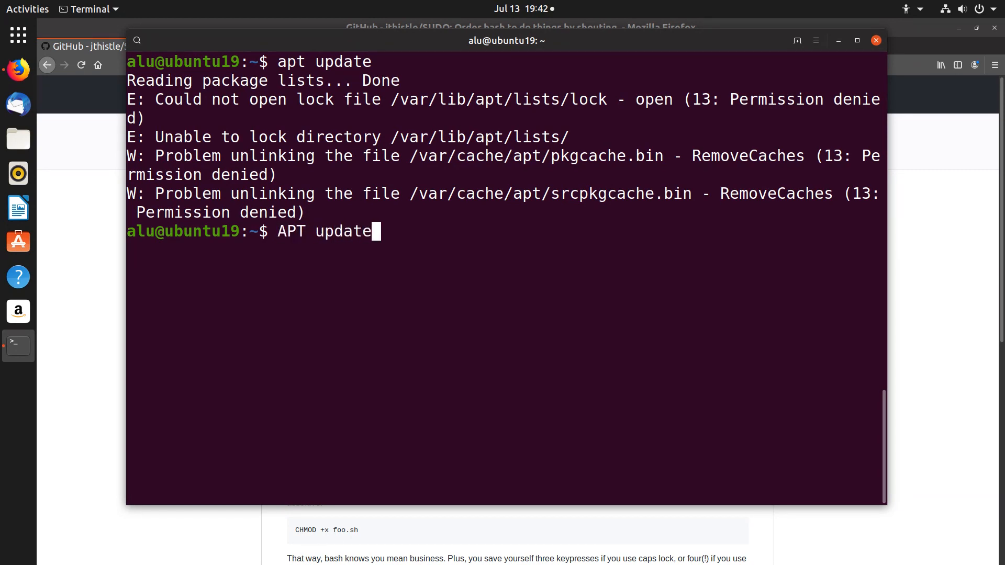
Run uppercase APT update with the sudo password, then sudo apt update for comparison; both refresh the package lists
key(Return)
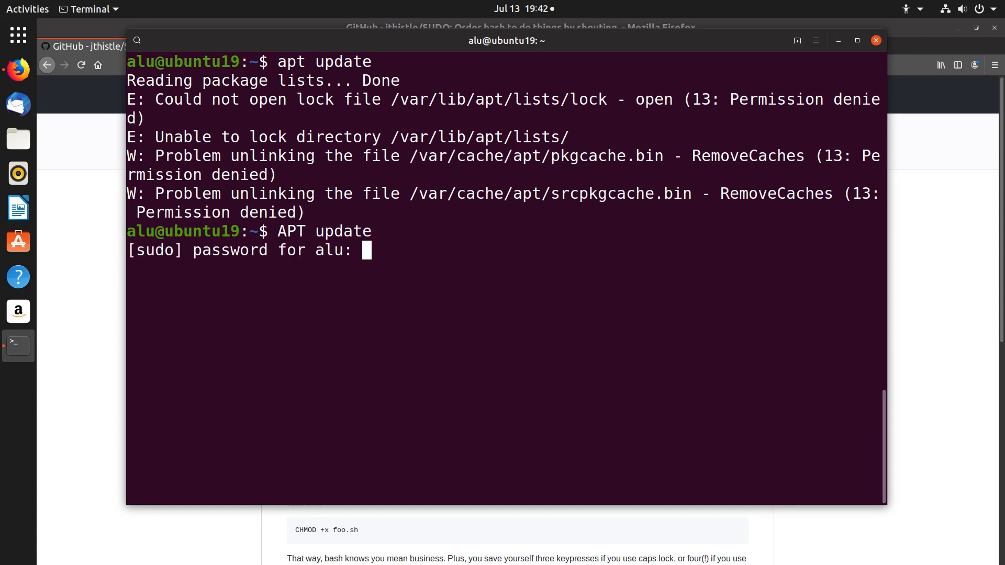
key(Return)
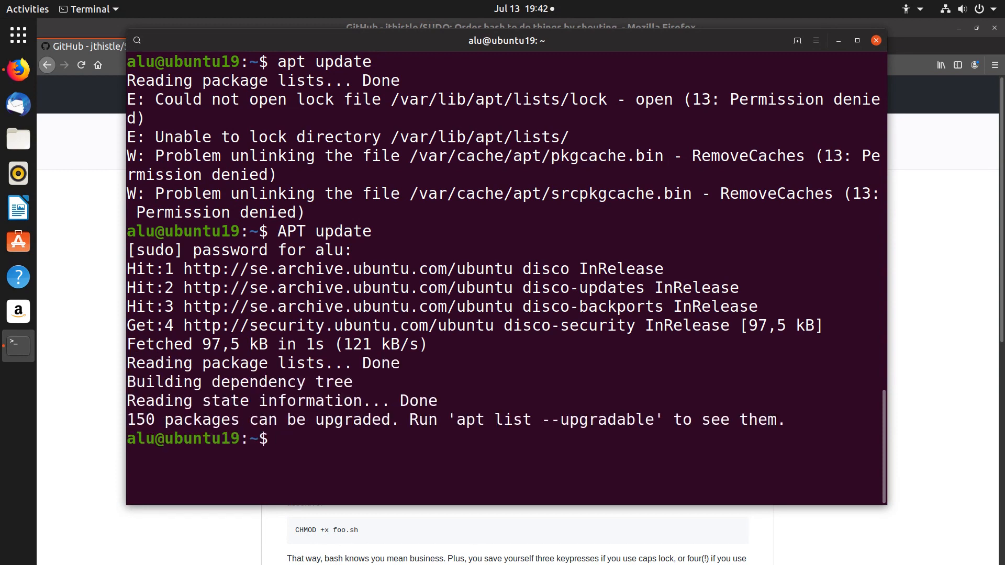
text(sudo apt up)
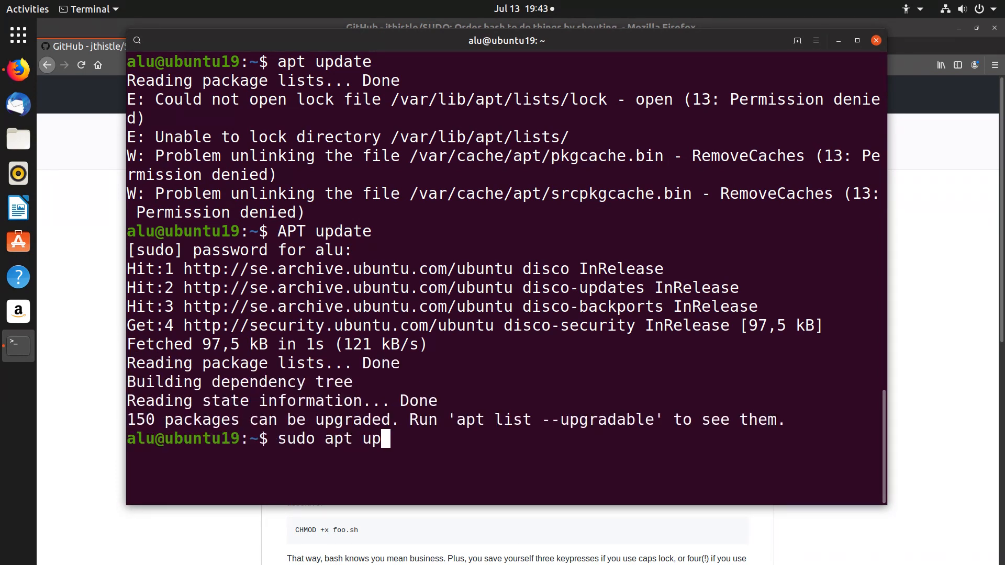
text(date)
key(Return)
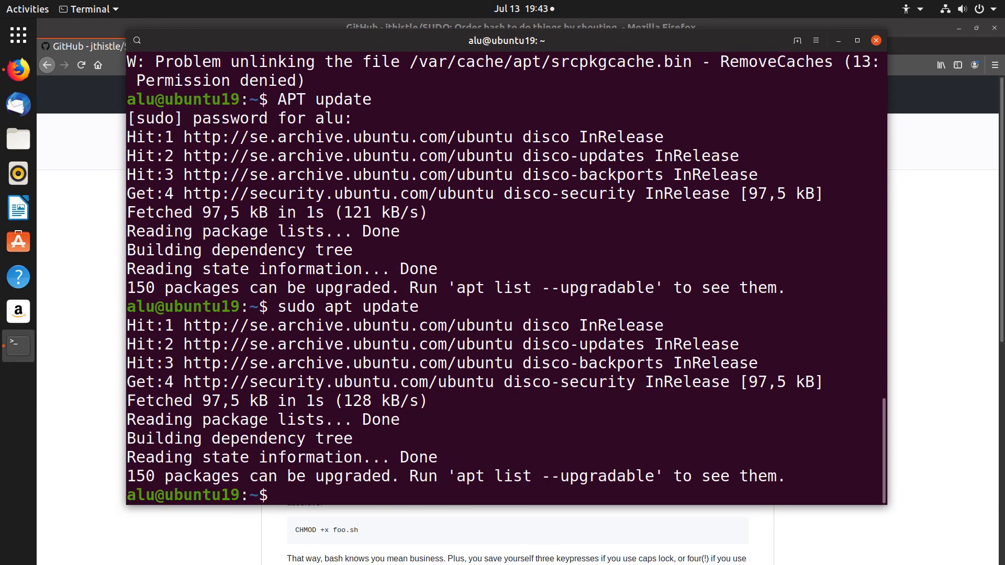
key(ctrl+l)
text(les)
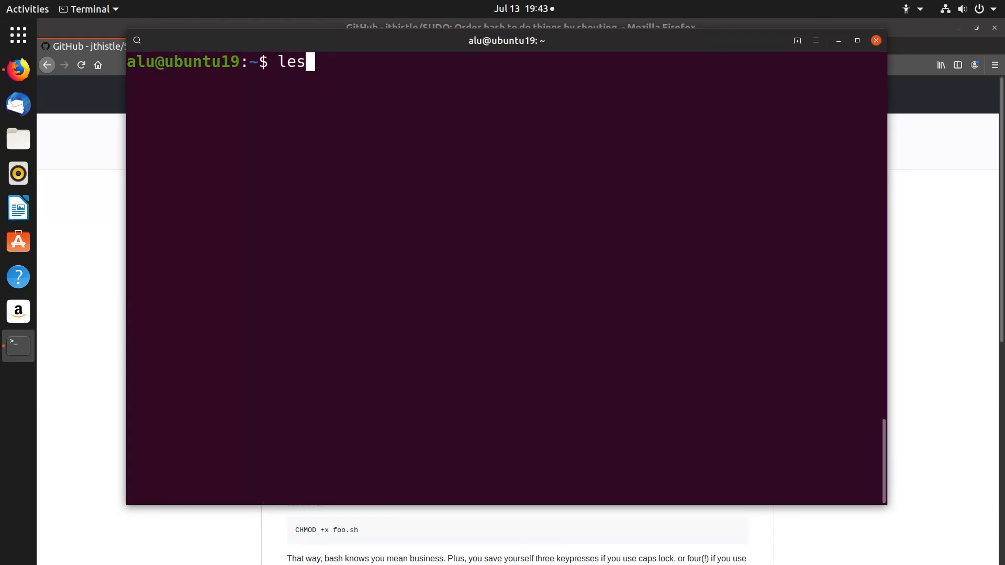
text(s ~/.bash)
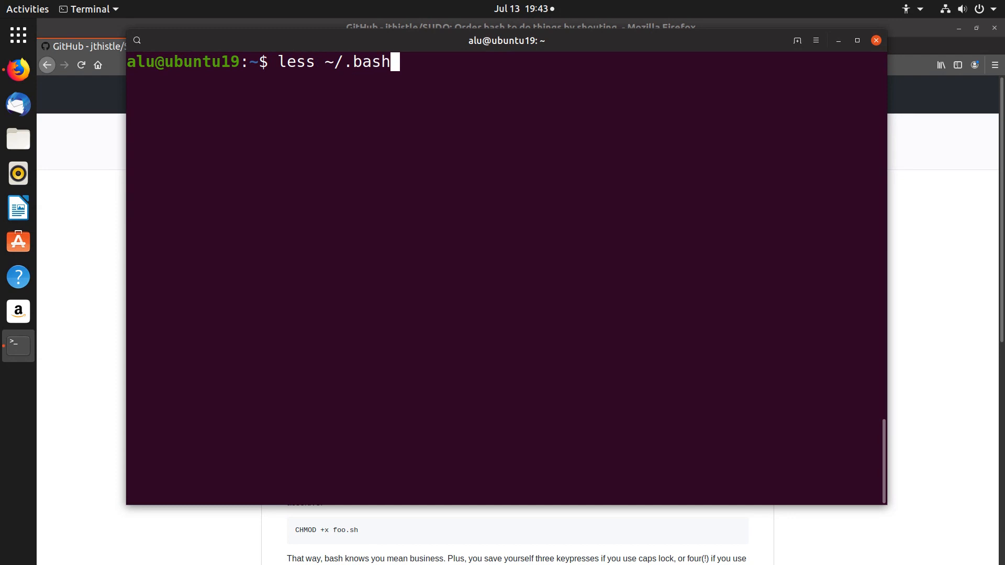
text(rc)
key(Return)
key(Down)
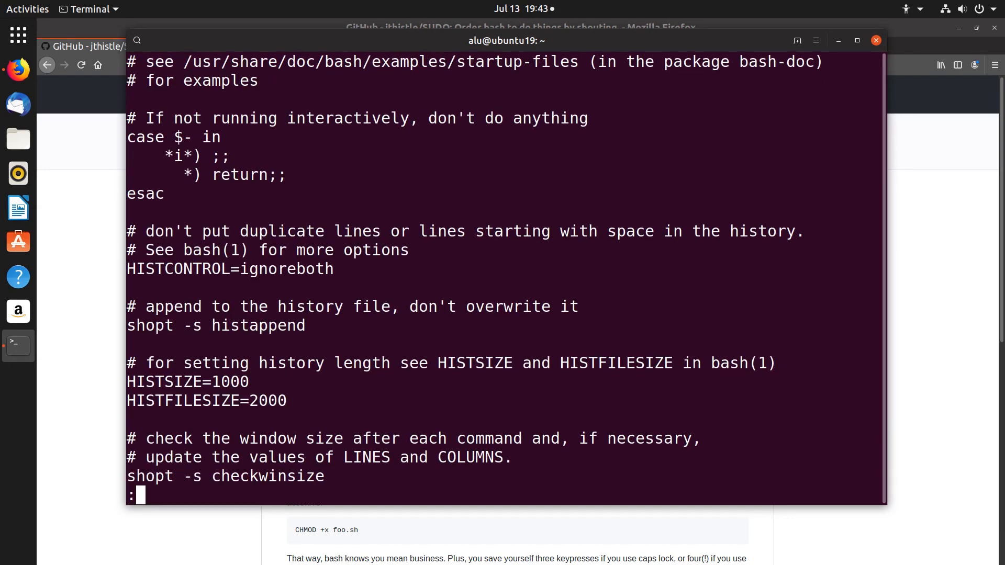
key(space)
key(space)
key(space)
key(space)
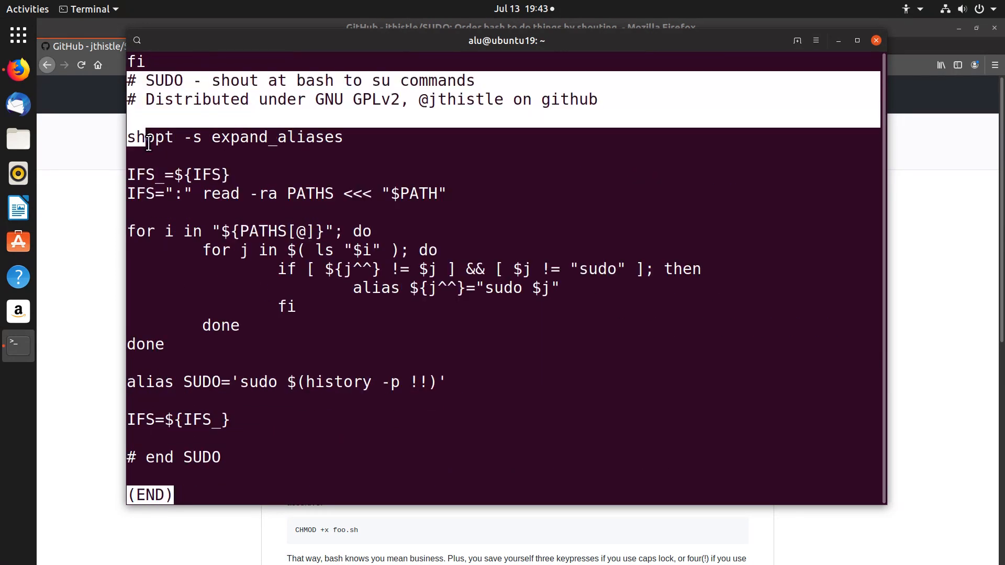
drag(127, 80, 242, 463)
click(248, 470)
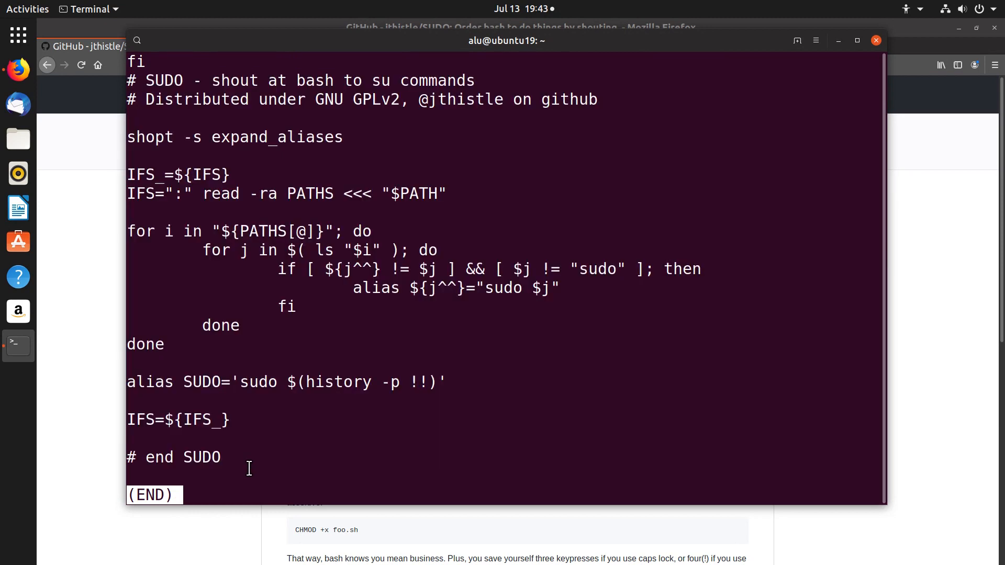
key(q)
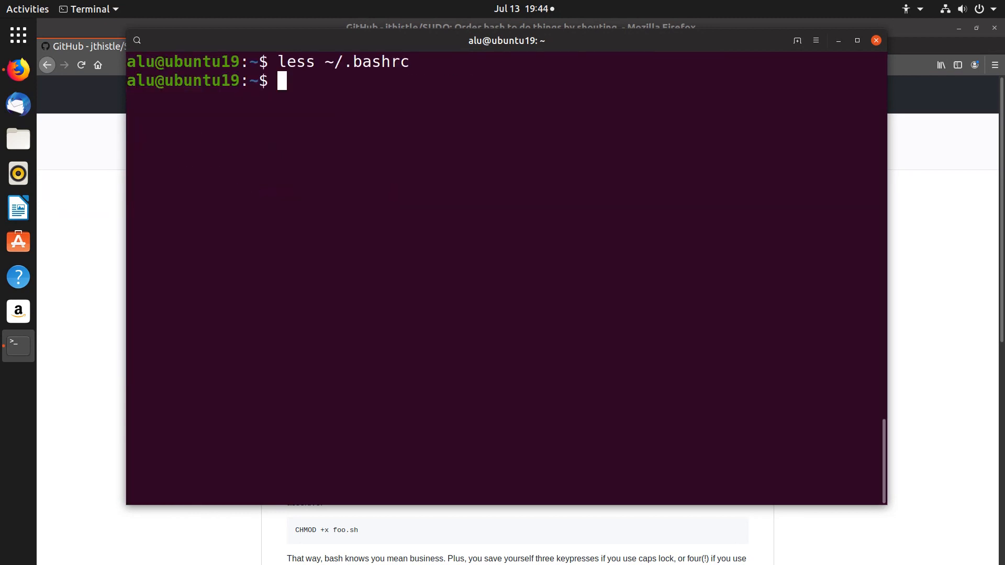
text(cp)
text( ~/.bash)
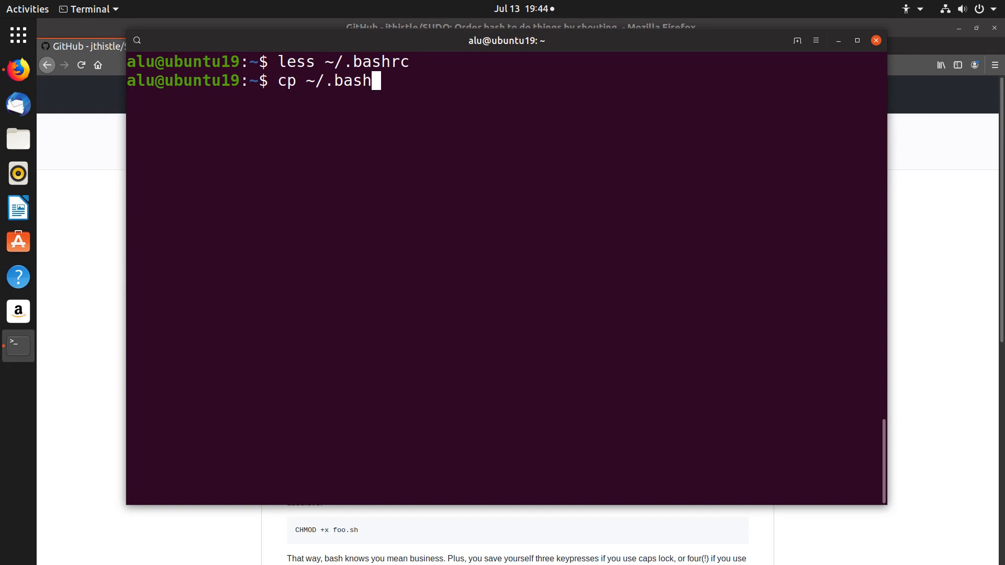
text(rc.old )
text(~/.bashrc)
Copy ~/.bashrc.old over ~/.bashrc to restore the original configuration without the SUDO aliases
key(Return)
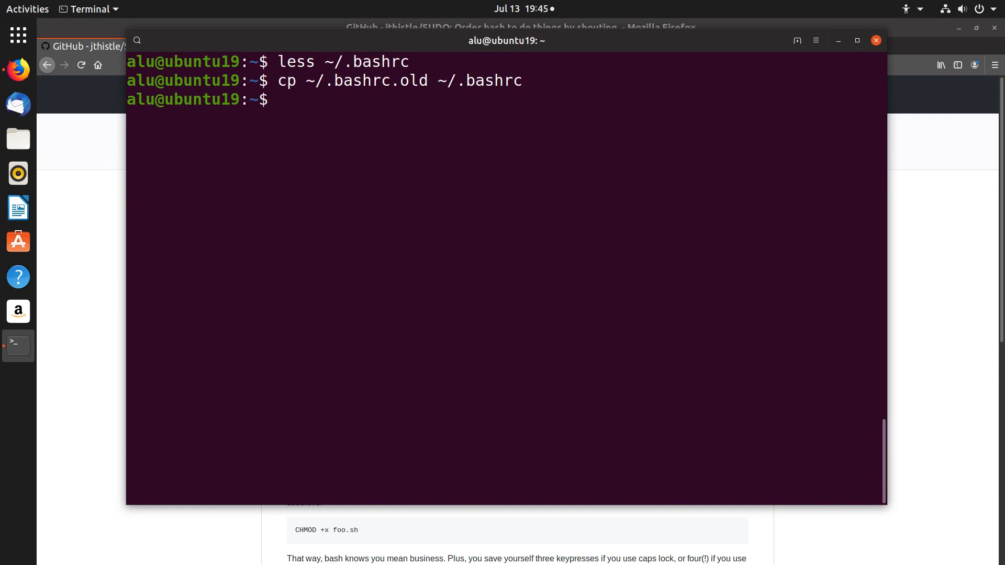